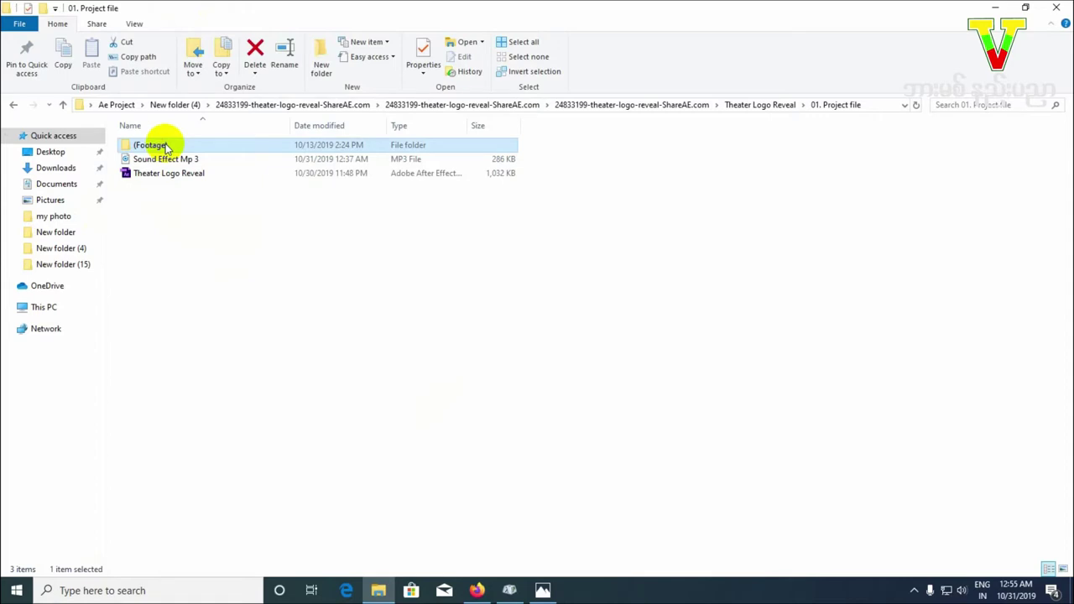
Step: Open the Theater Logo Reveal After Effects project and its Logo/Logo composition from the 01. Edit Logo/Text folder
click(187, 211)
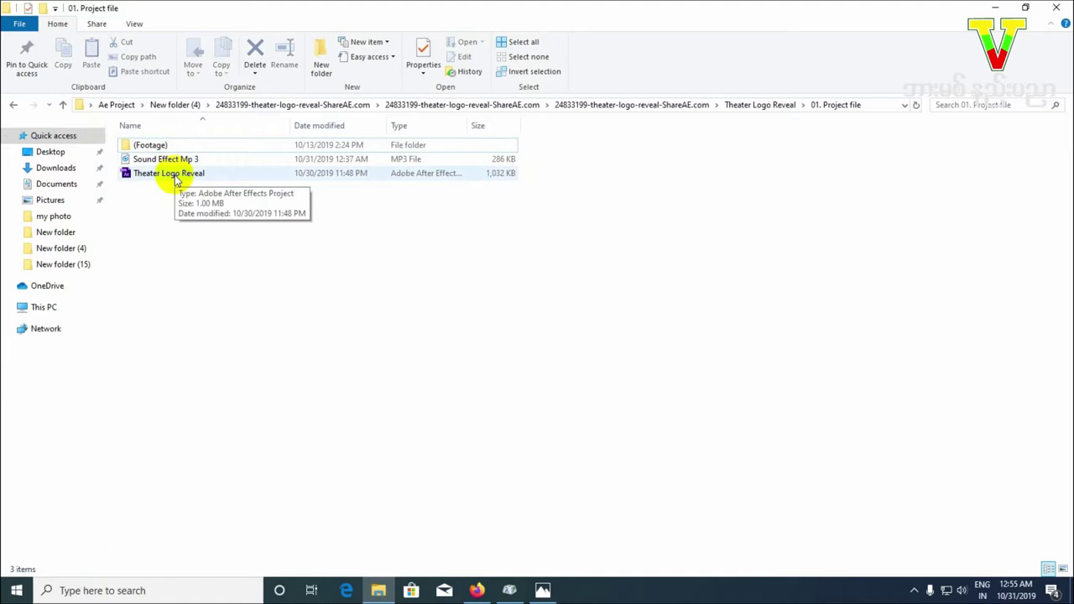
double_click(176, 179)
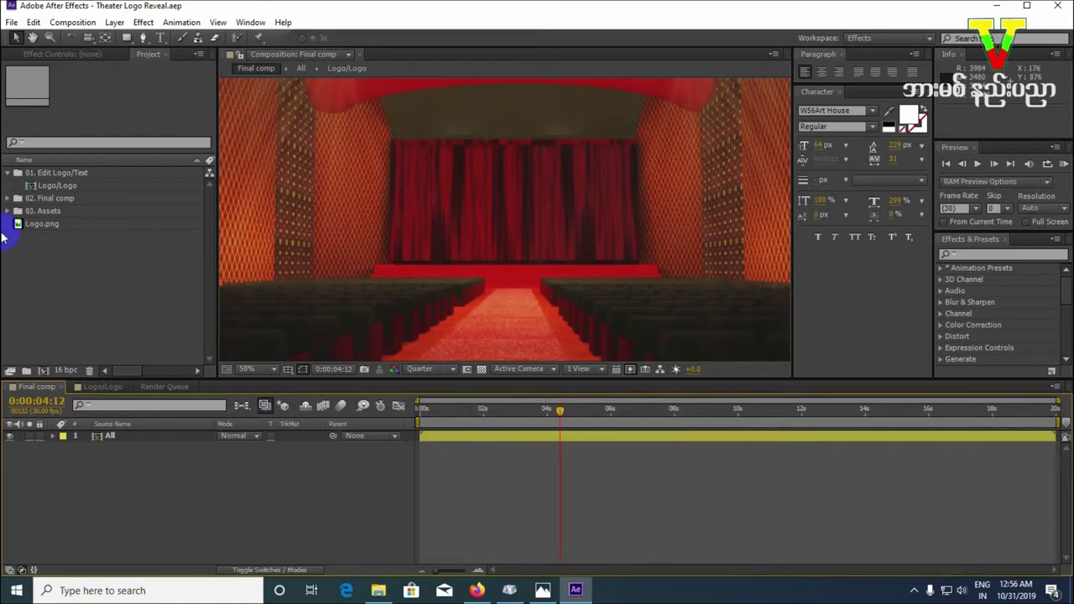
double_click(60, 185)
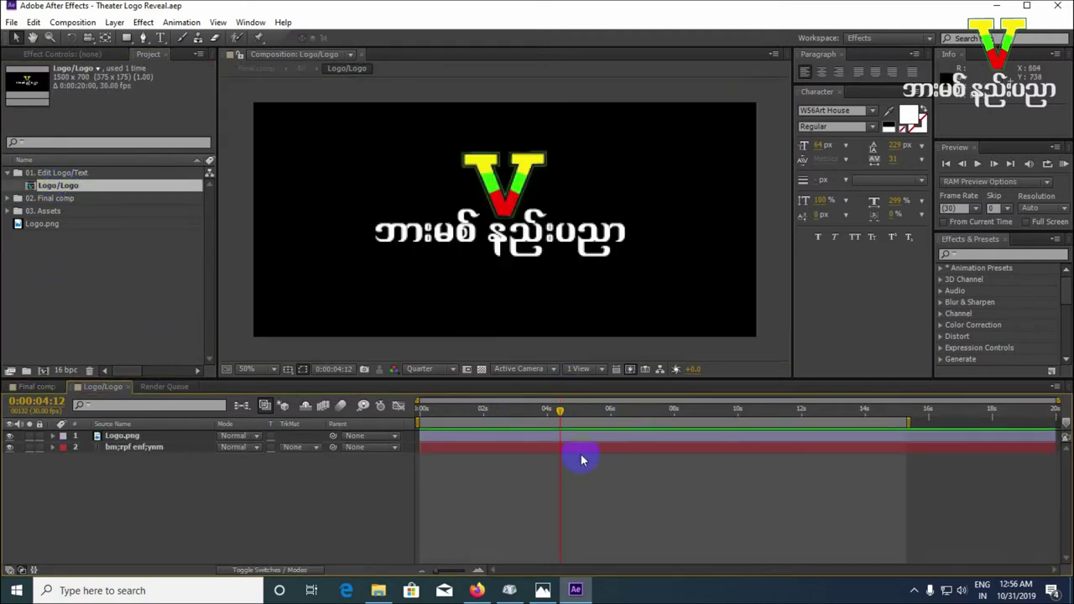
click(512, 242)
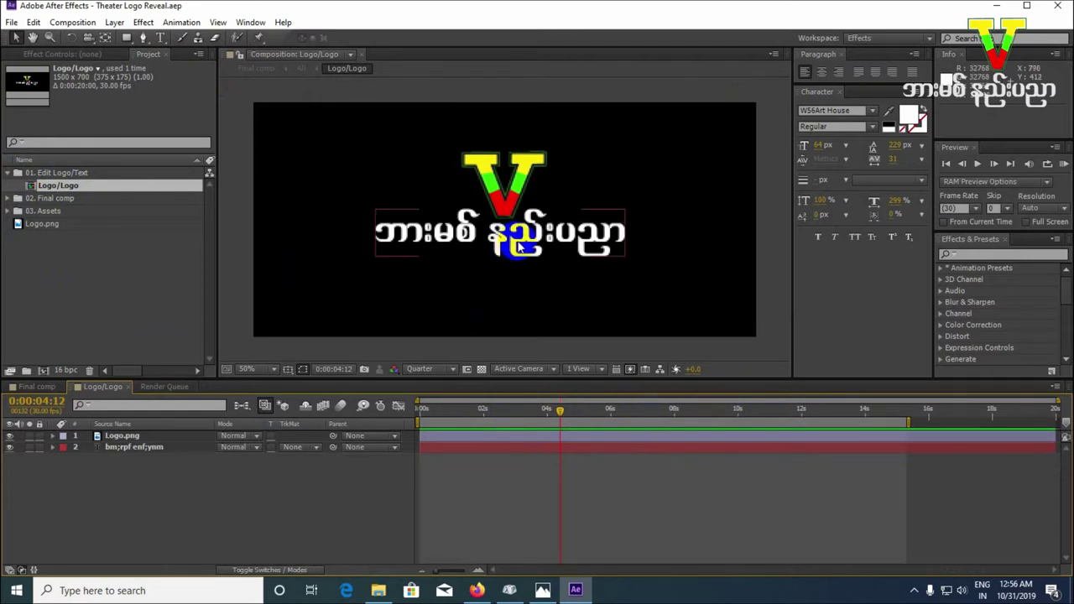
click(487, 217)
click(571, 247)
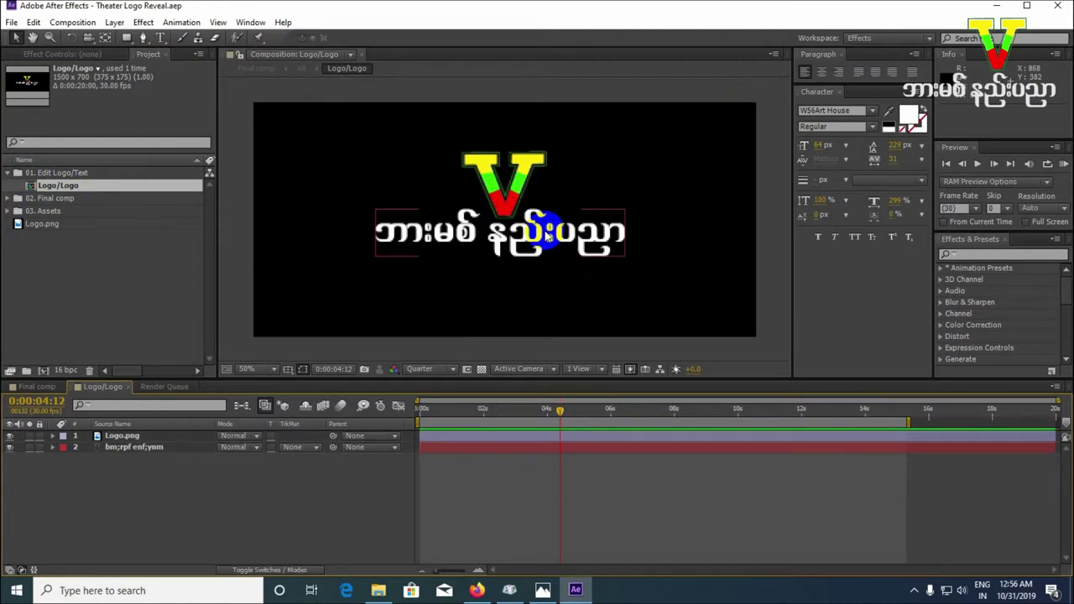
click(619, 257)
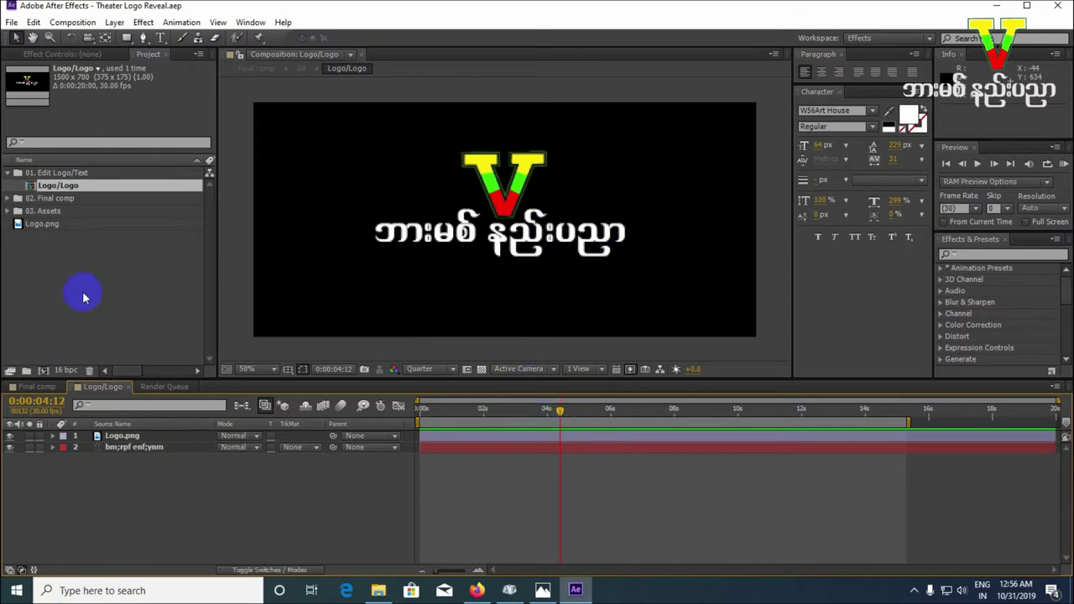
click(126, 447)
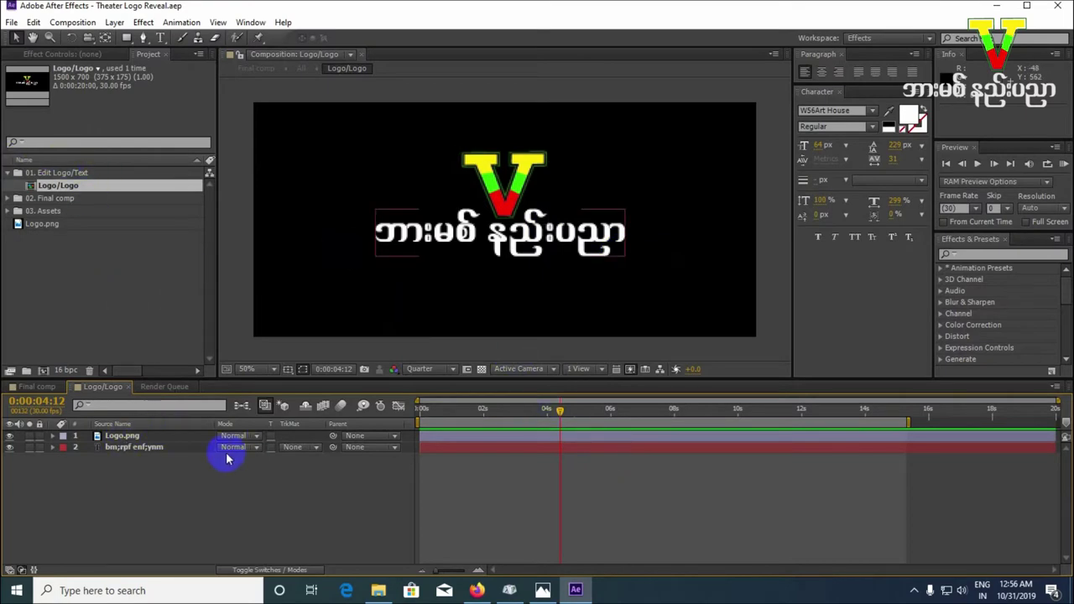
Step: Import the JPEG photo whose name begins with 75361056 from the desktop's my photo folder
double_click(100, 275)
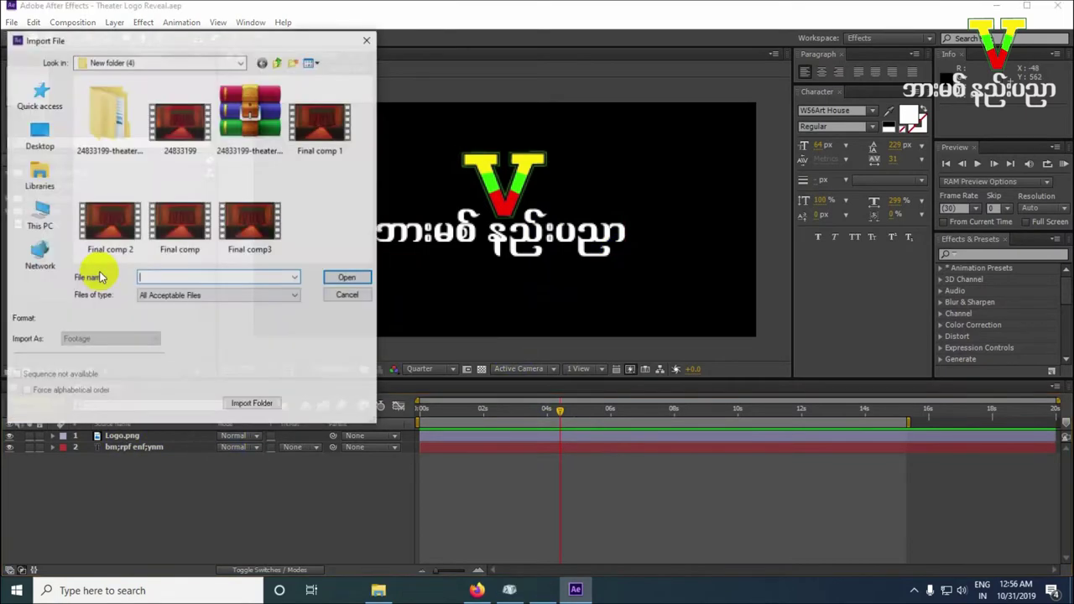
click(38, 134)
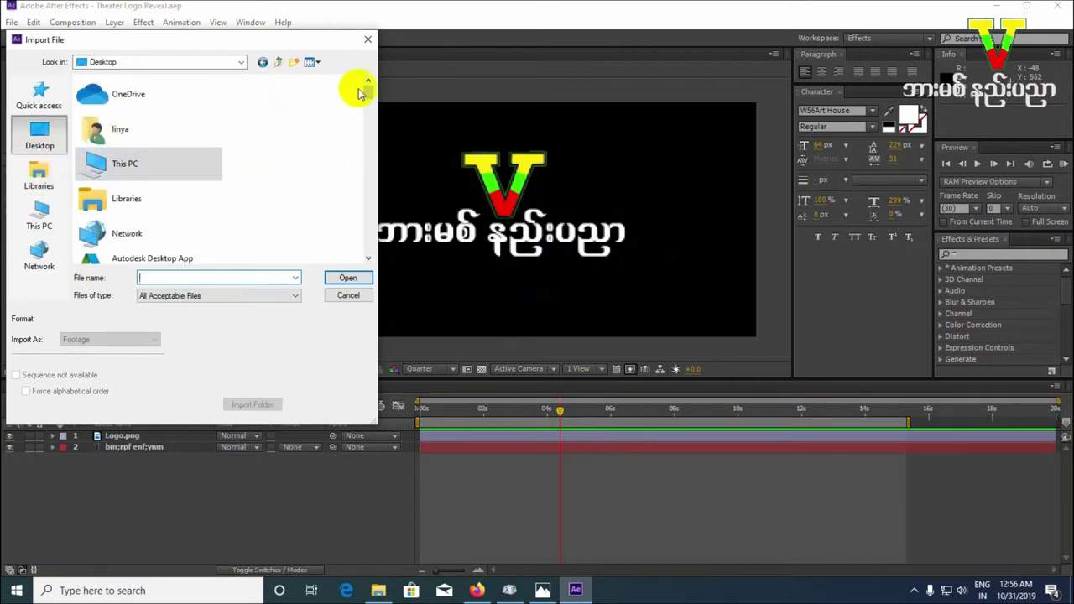
drag(364, 89, 363, 144)
double_click(201, 192)
click(117, 218)
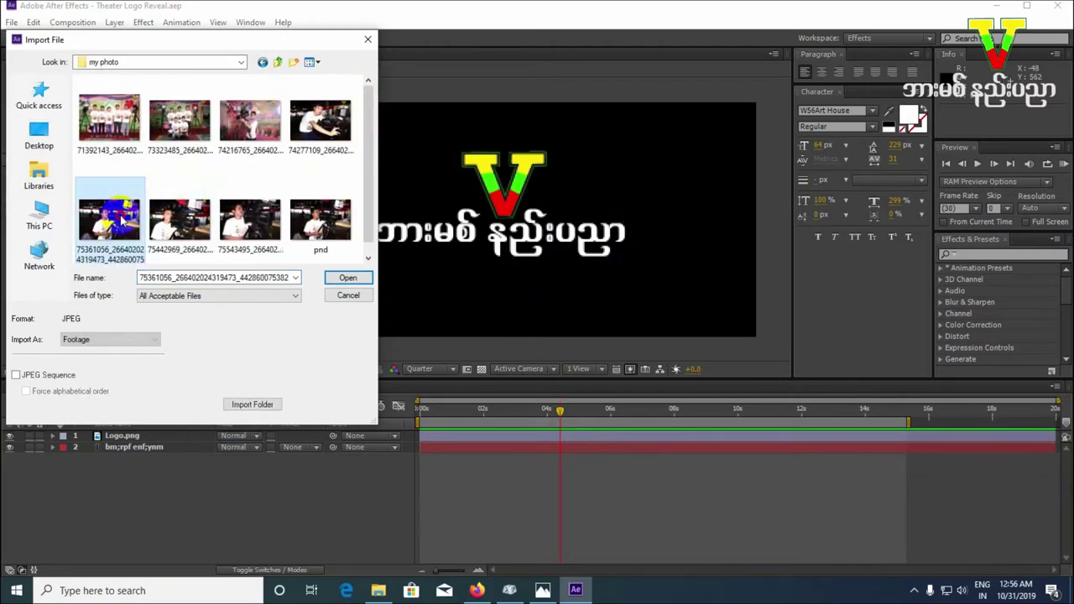
double_click(118, 218)
Step: Add the imported photo to the Logo/Logo composition in place of the Logo.png layer, deleting that layer
drag(82, 225, 136, 439)
click(143, 452)
shift+click(141, 438)
key(Delete)
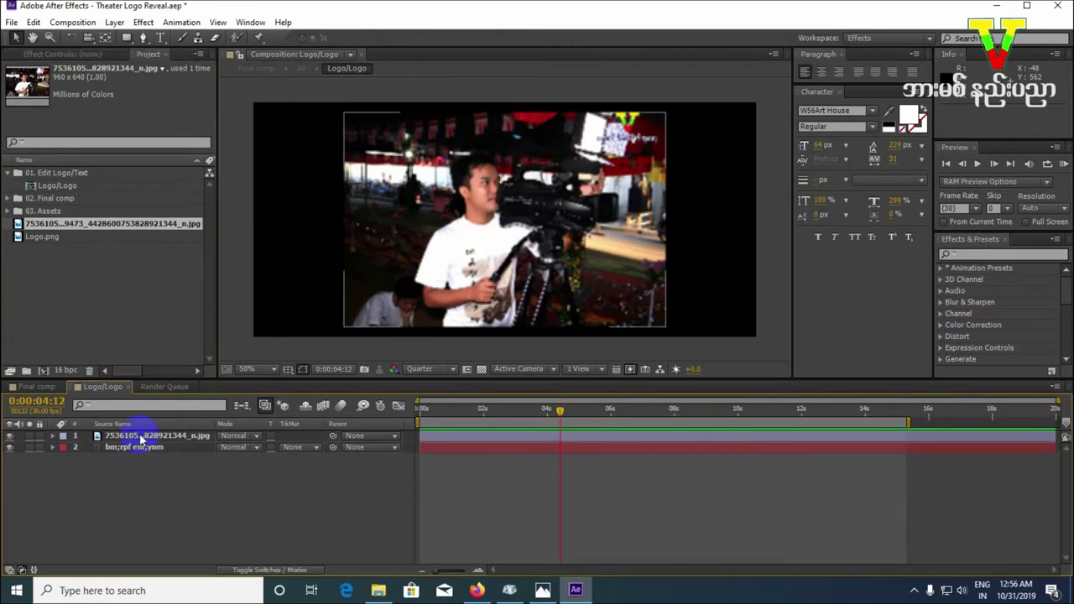
Step: Bring the text layer above the photo and enlarge the photo until it extends past the composition's full height
drag(158, 447, 153, 432)
drag(480, 233, 504, 186)
click(492, 450)
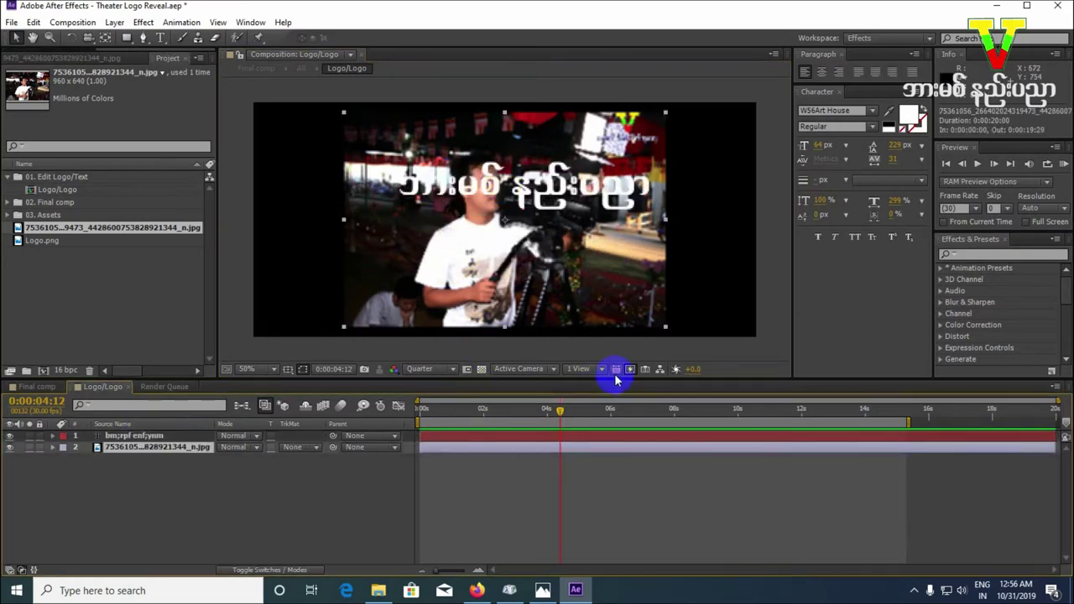
drag(667, 328, 725, 357)
Step: Move the text to the photo's lower right and replace its wording with "wnf;jzwf" (တည်းဖြတ်) followed by the editor's name
click(588, 436)
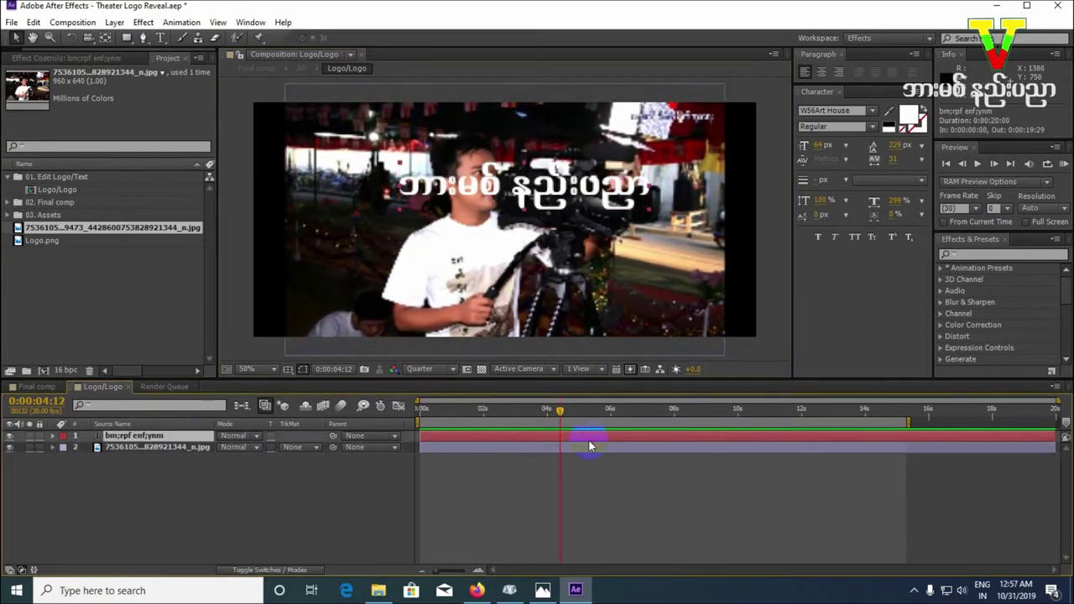
drag(562, 197, 655, 286)
click(160, 37)
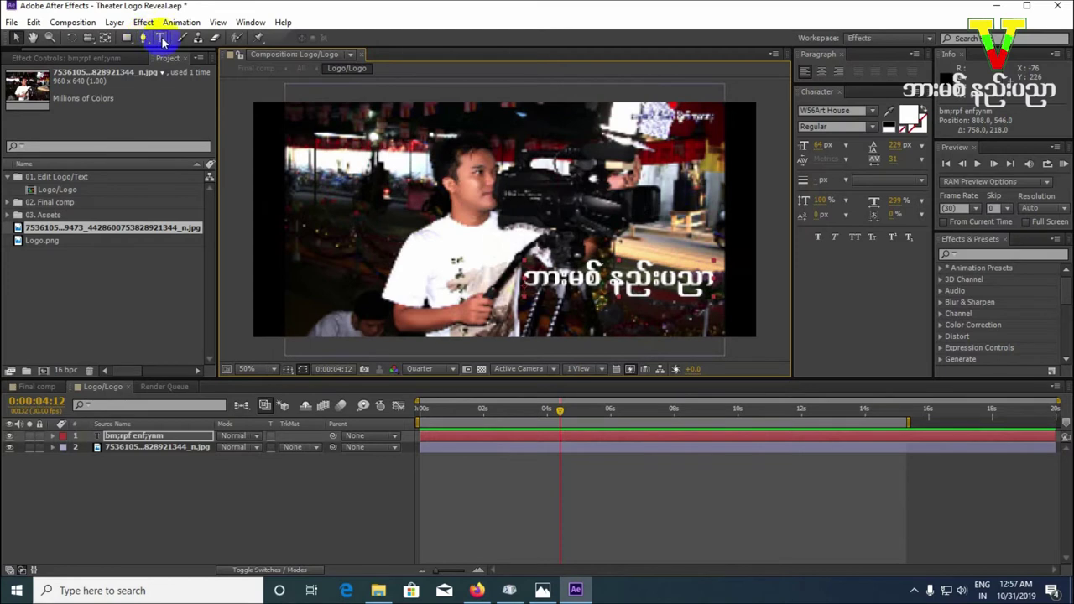
drag(608, 279, 720, 276)
key(BackSpace)
key(BackSpace)
key(BackSpace)
key(BackSpace)
key(BackSpace)
key(BackSpace)
key(BackSpace)
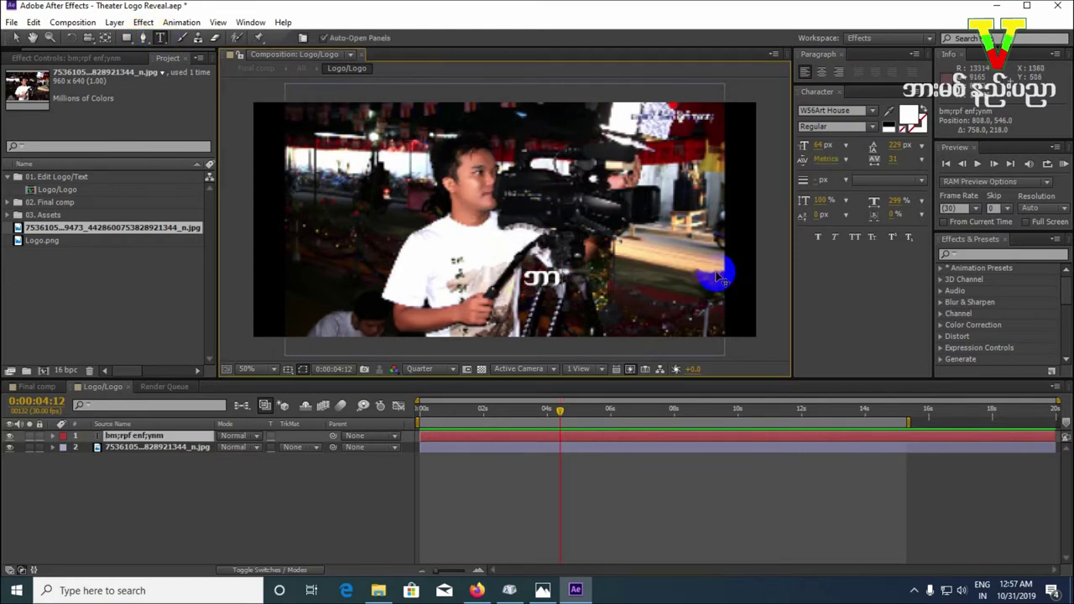
text(wnf;jzwf)
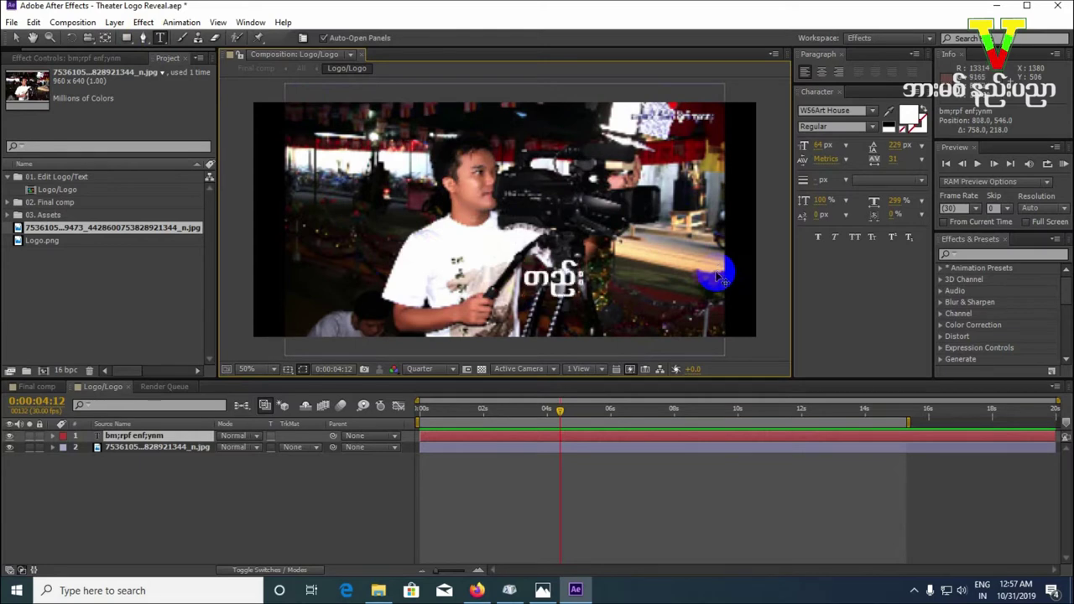
text( armifb)
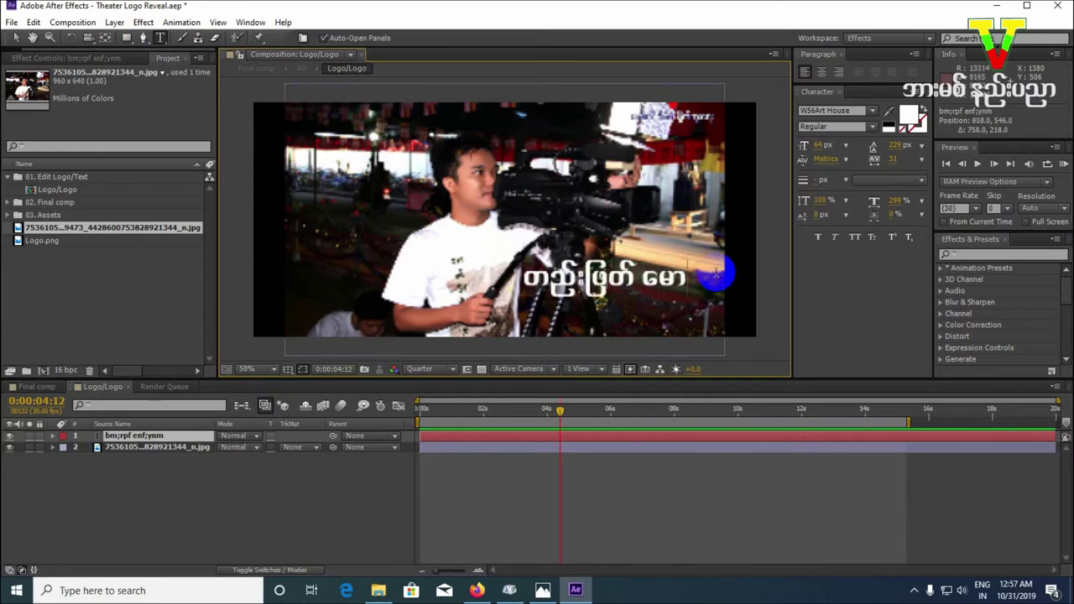
text(m;a)
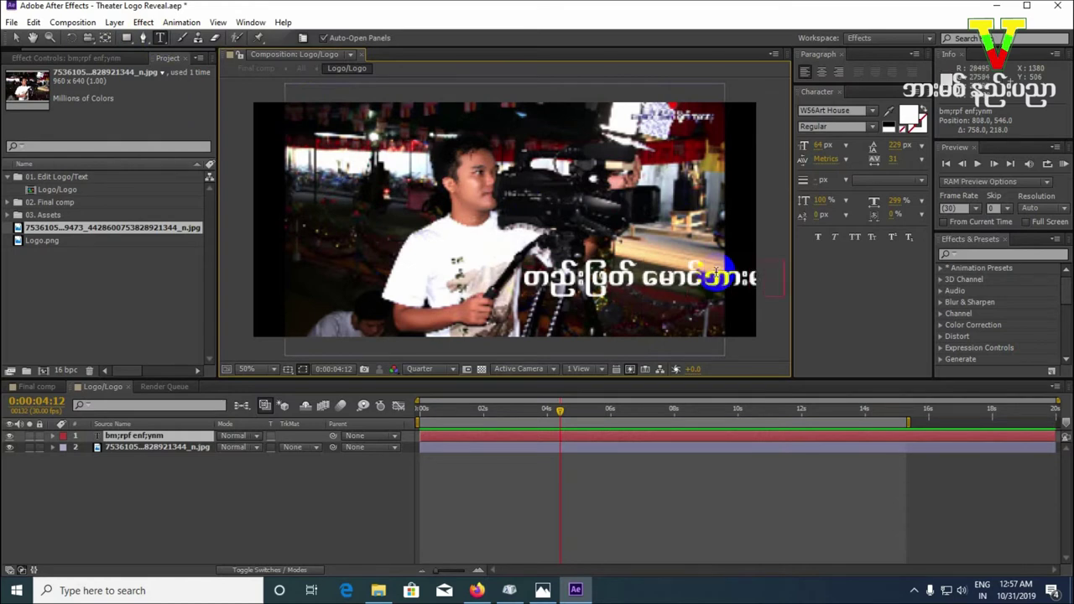
Step: Shrink the credit text to fit within the photo's width and check the result in Final comp at 0:00:19:10
click(15, 37)
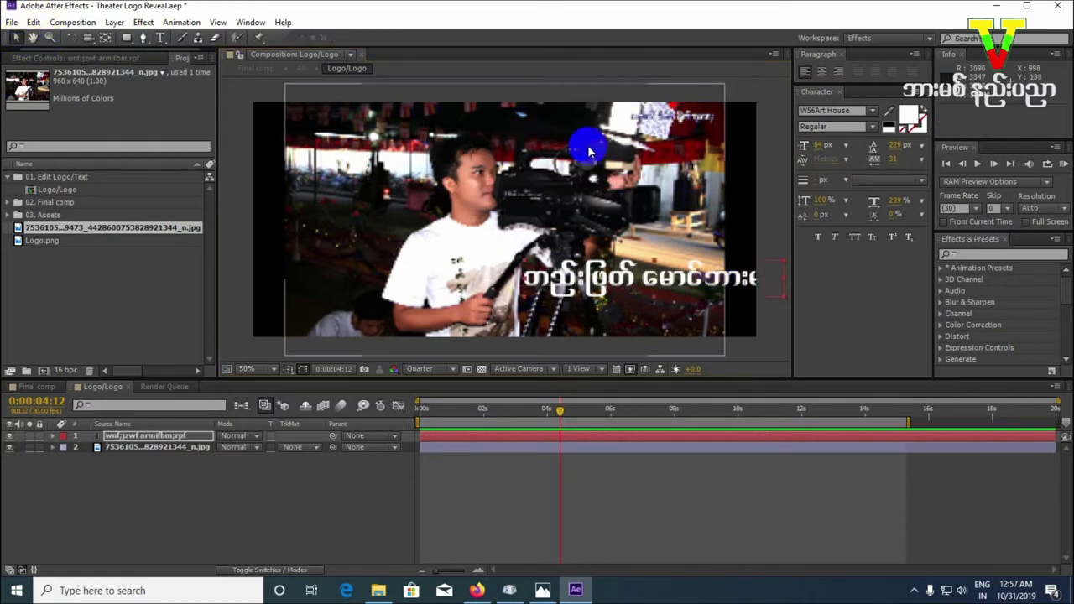
drag(783, 264, 781, 277)
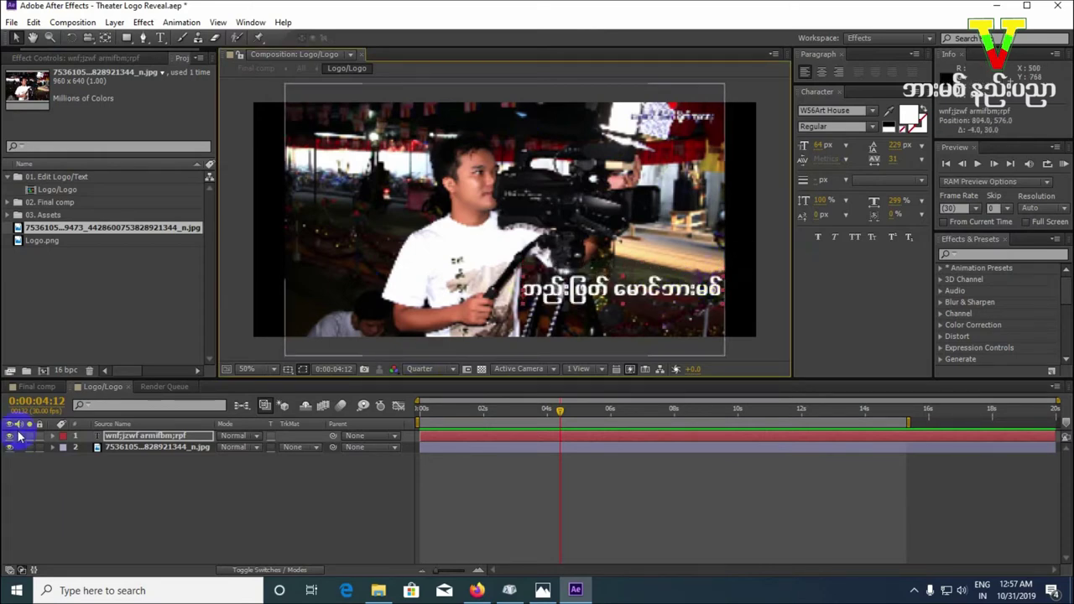
click(31, 387)
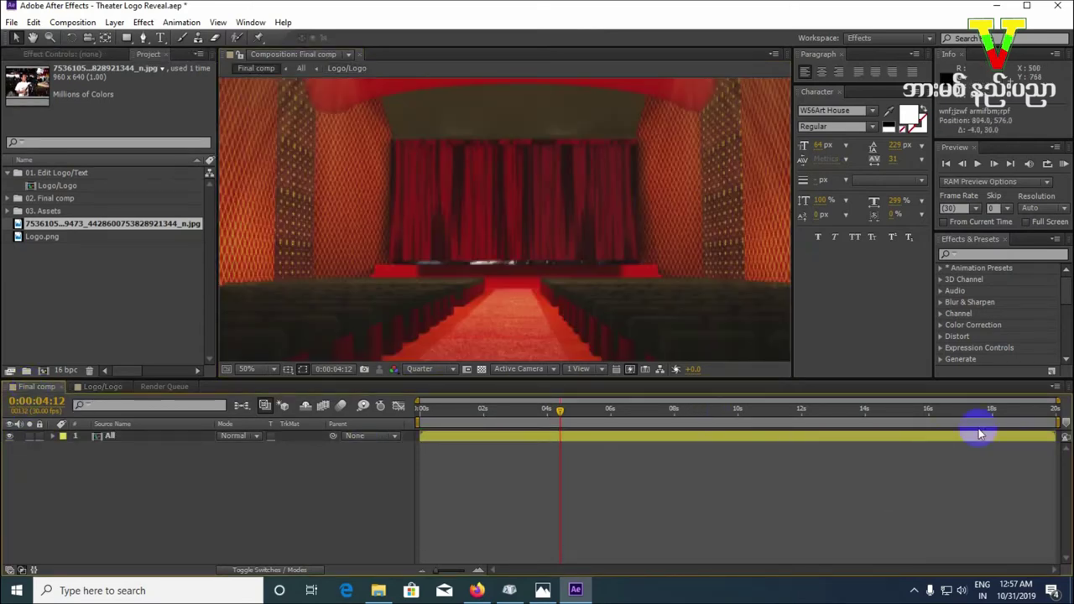
click(1010, 412)
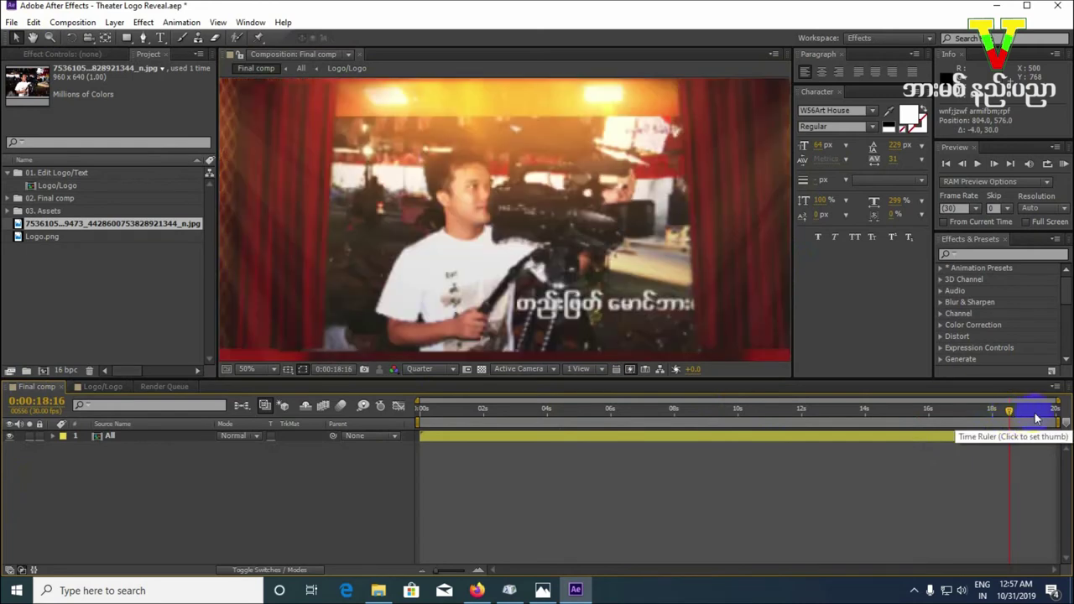
click(1034, 410)
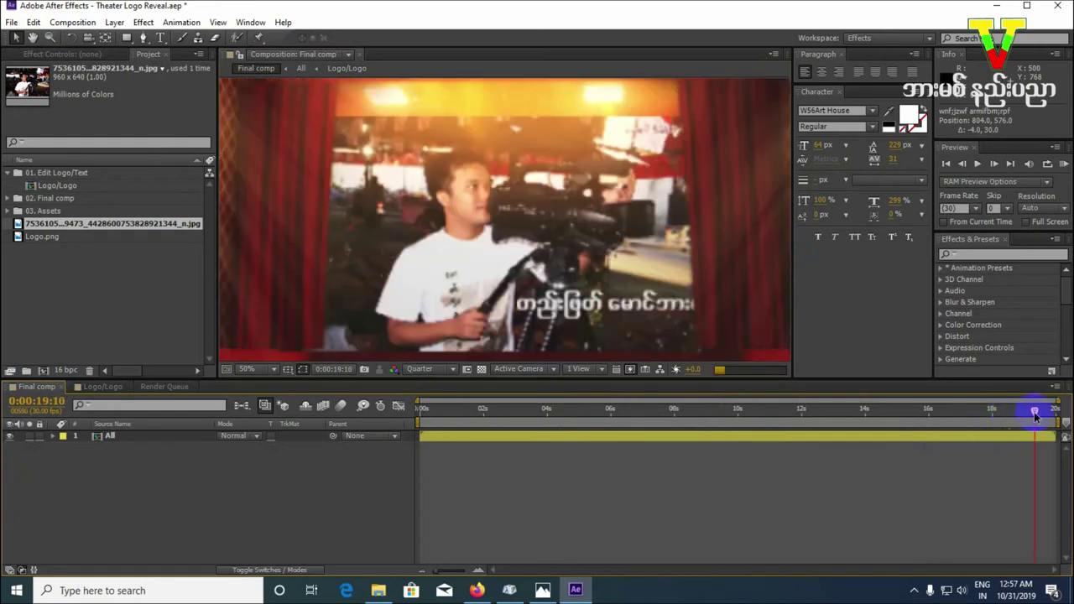
Step: Shift the credit text left in Logo/Logo to about position 662, 584 and return to Final comp
click(107, 388)
drag(671, 291, 612, 292)
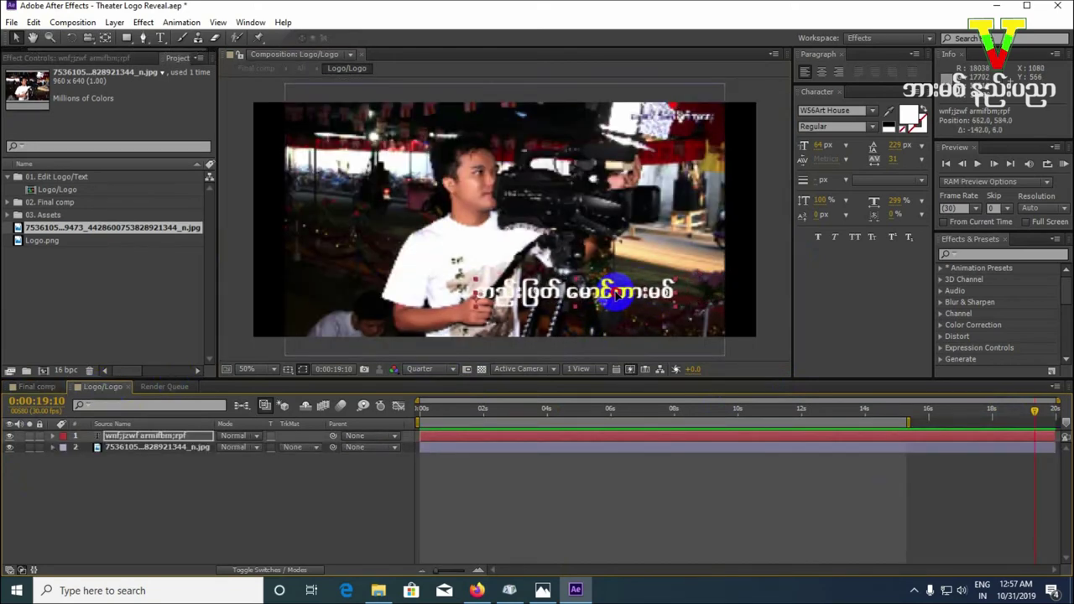
click(38, 387)
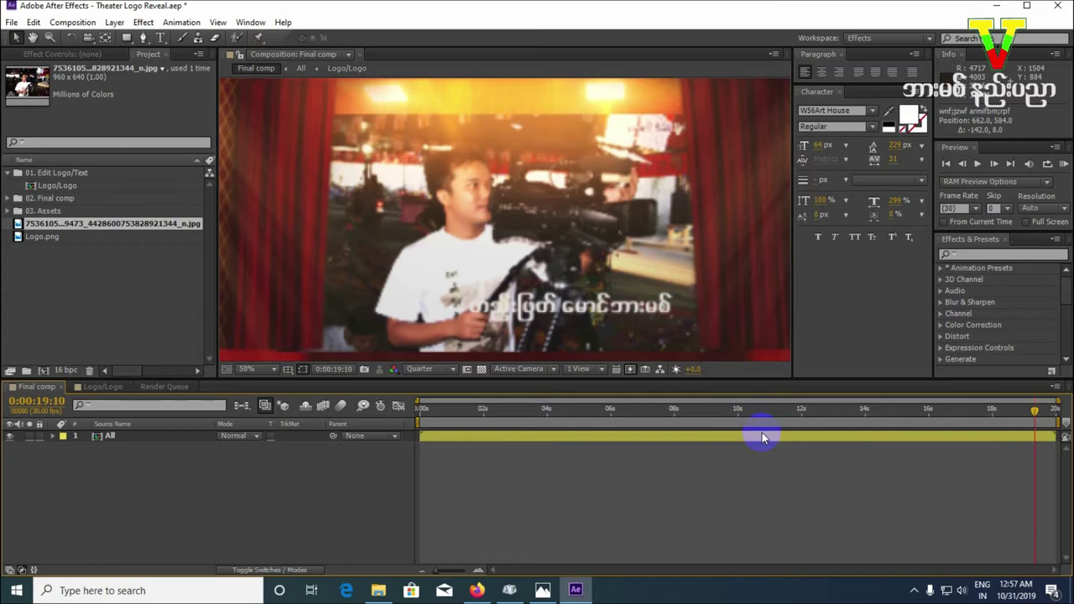
Step: Import Sound Effect Mp 3 from the project file folder and place it below the All layer in Final comp
double_click(101, 279)
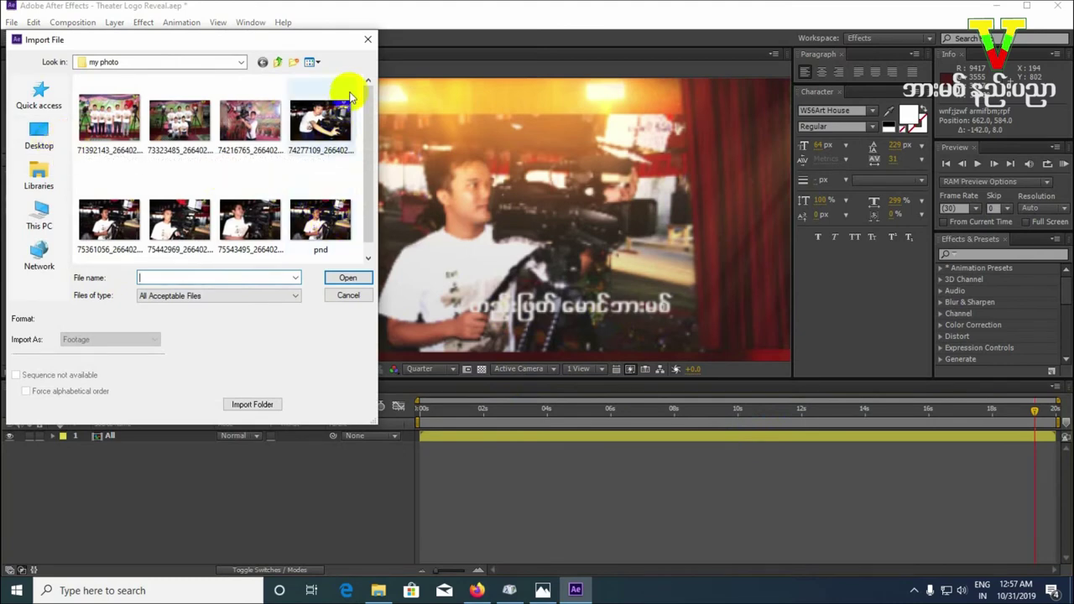
click(367, 39)
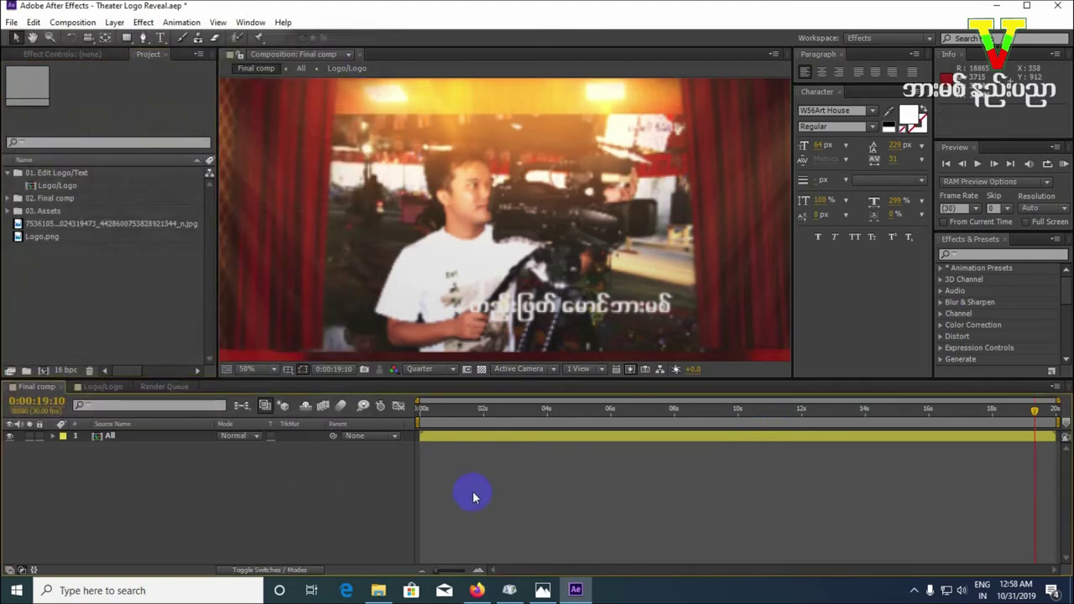
click(377, 588)
drag(181, 160, 257, 496)
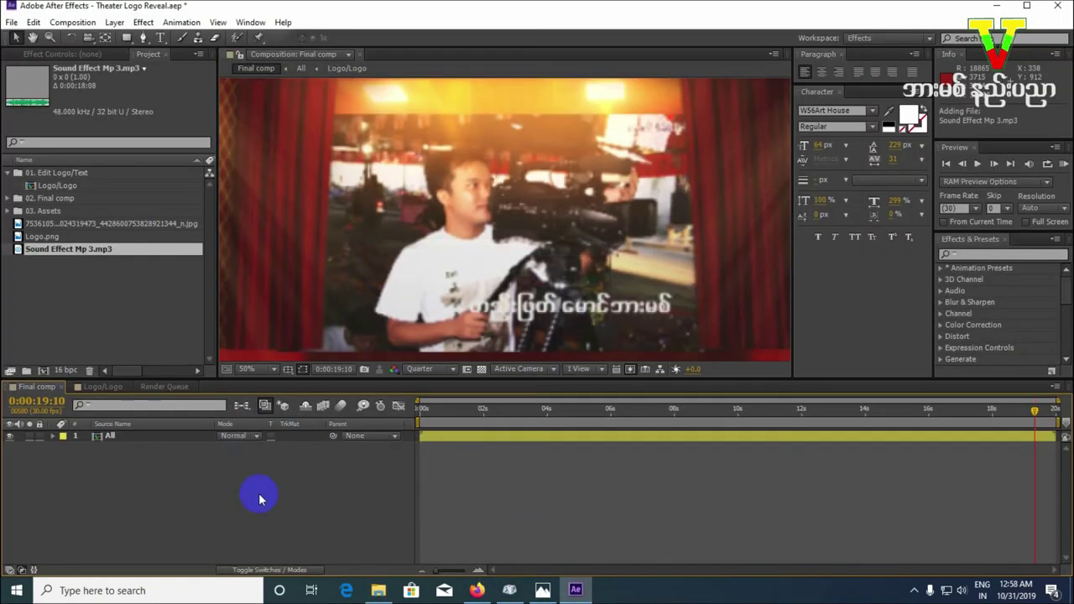
drag(89, 251, 504, 446)
mouse_move(932, 412)
mouse_down()
mouse_move(911, 412)
mouse_move(929, 417)
mouse_up()
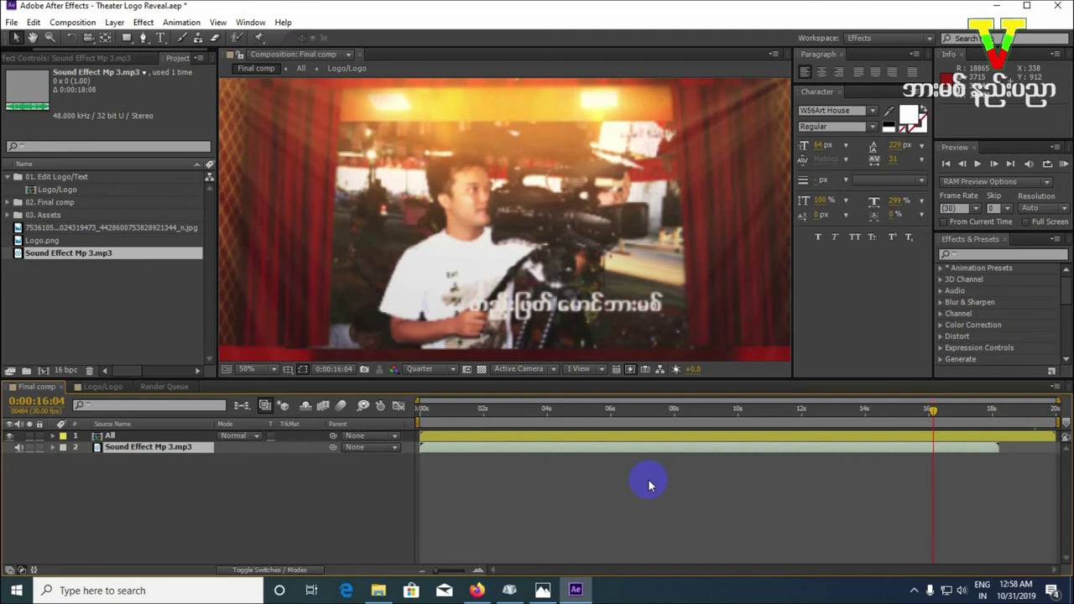
Step: Queue Final comp for pre-rendering and set its output module to H.264 format with audio output enabled
click(80, 23)
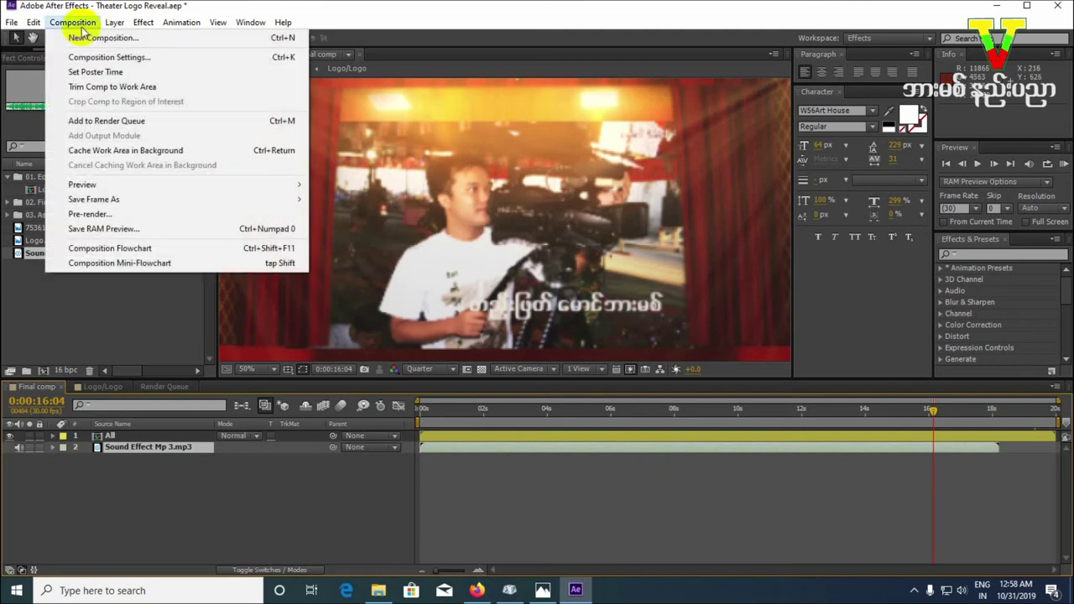
click(88, 214)
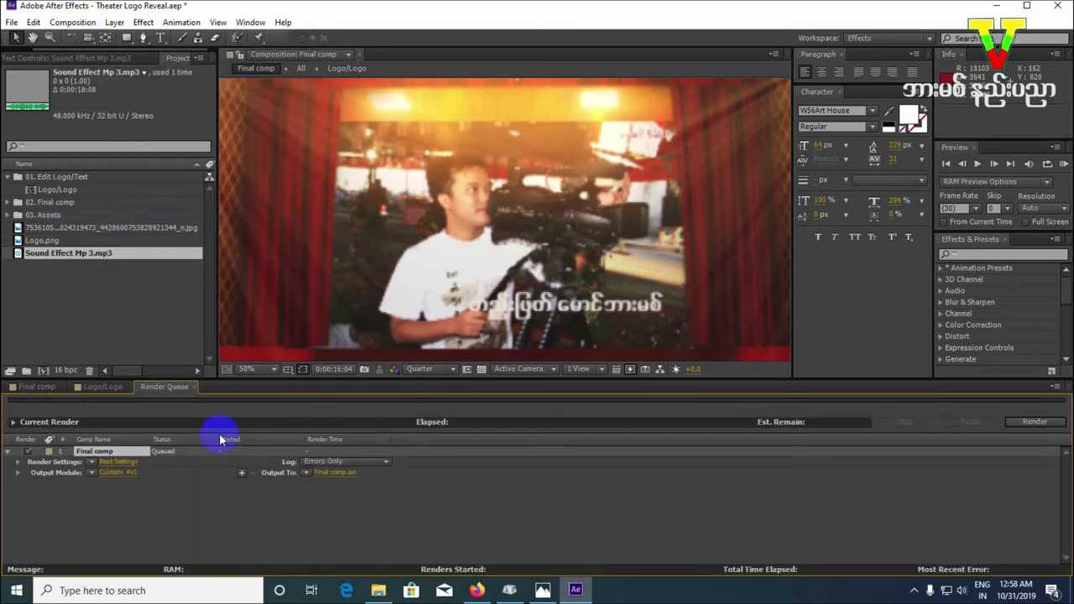
click(119, 473)
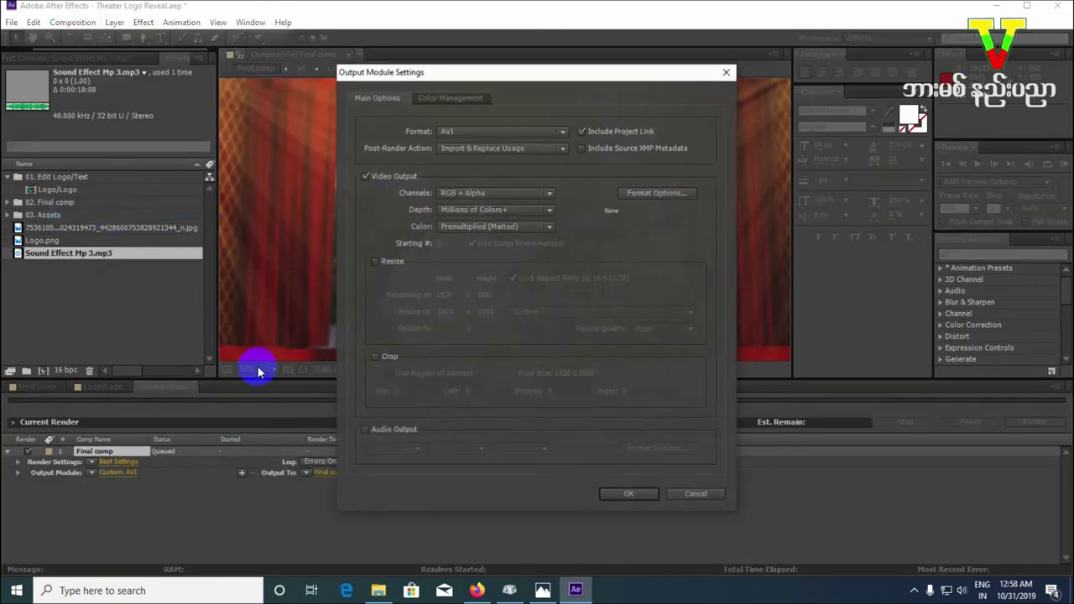
click(463, 131)
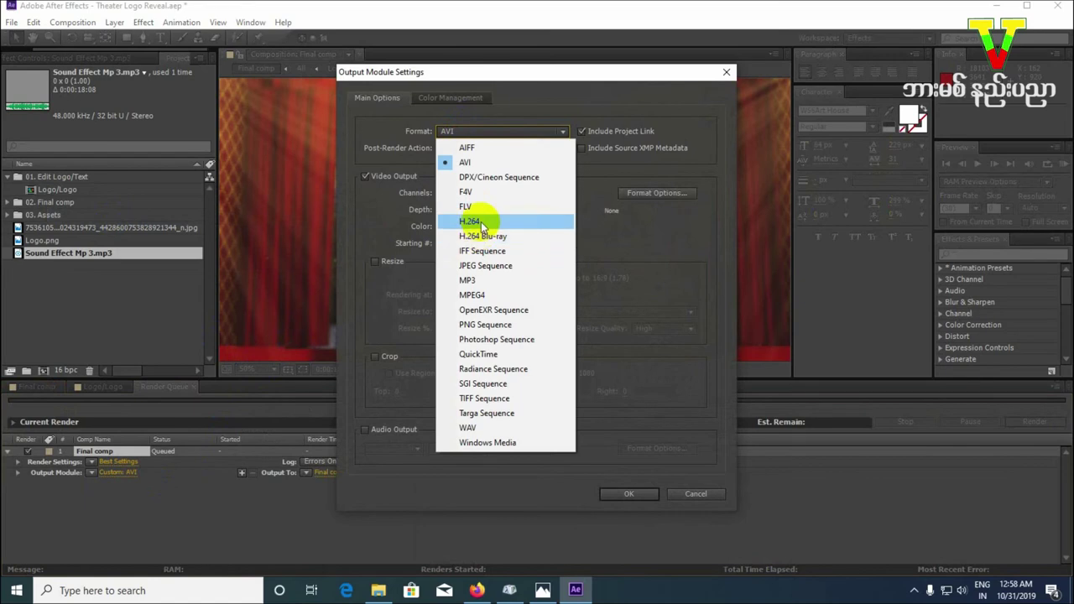
click(475, 227)
click(376, 431)
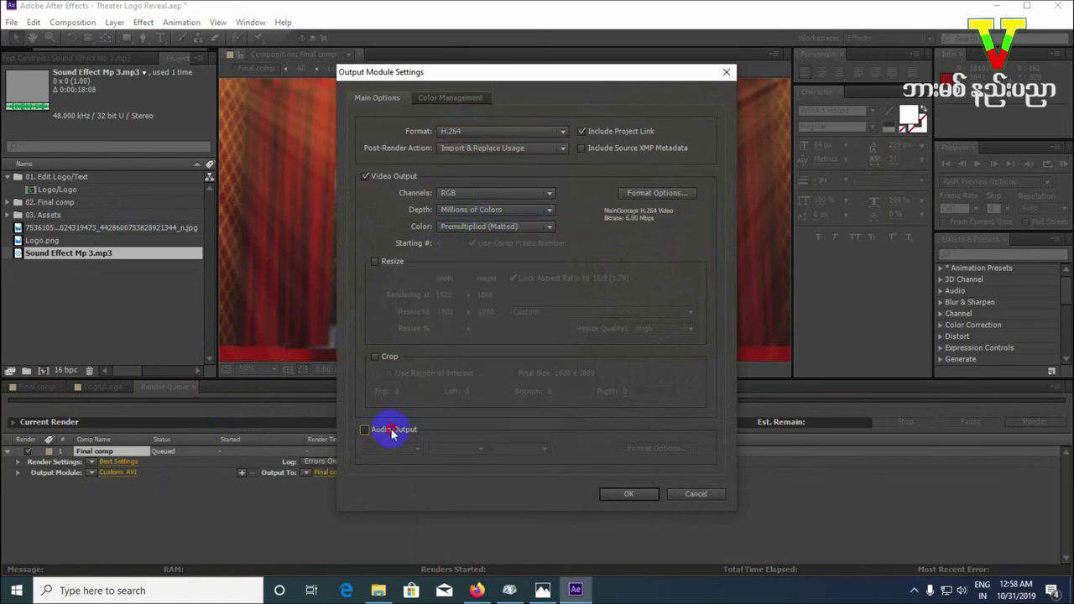
click(639, 496)
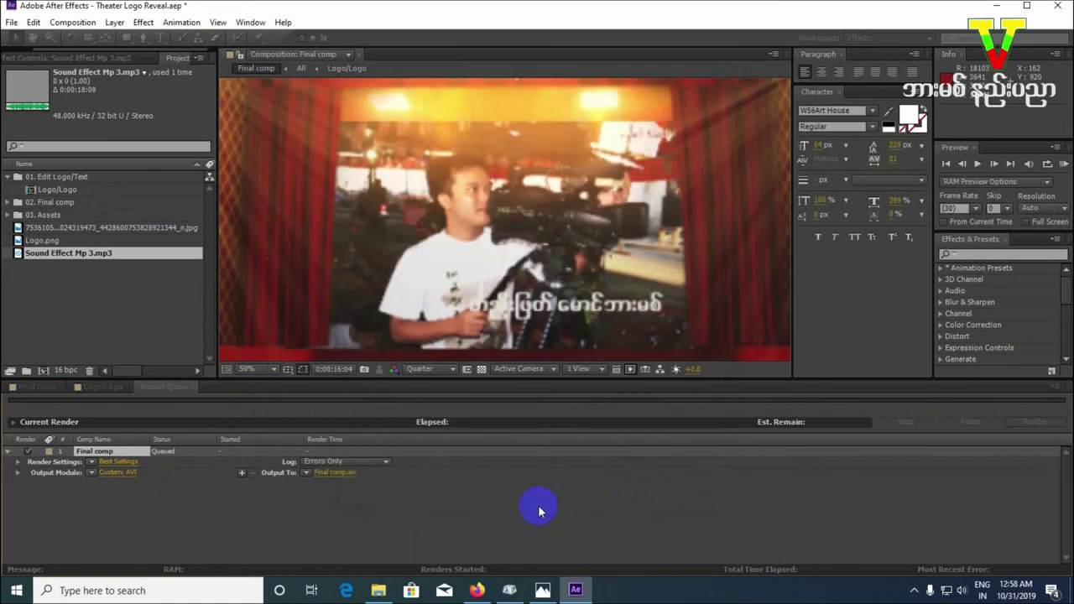
click(338, 473)
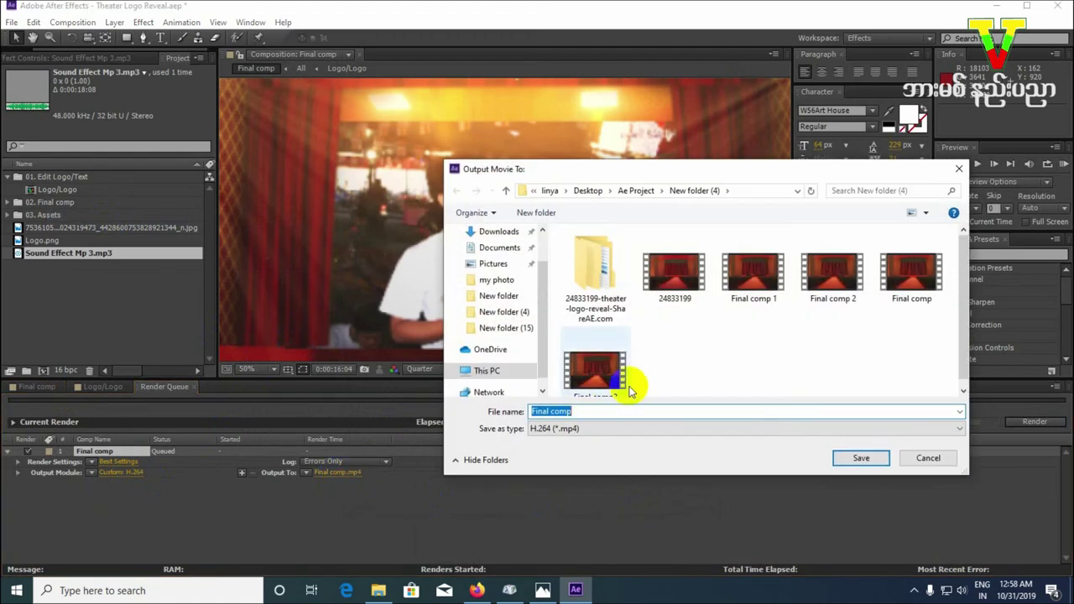
click(878, 458)
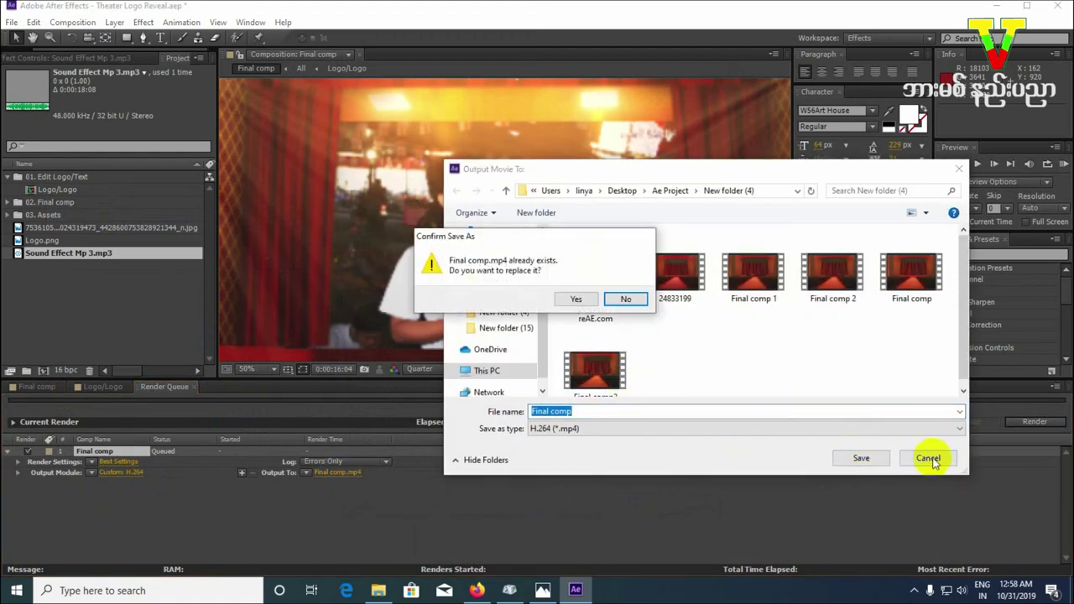
click(625, 299)
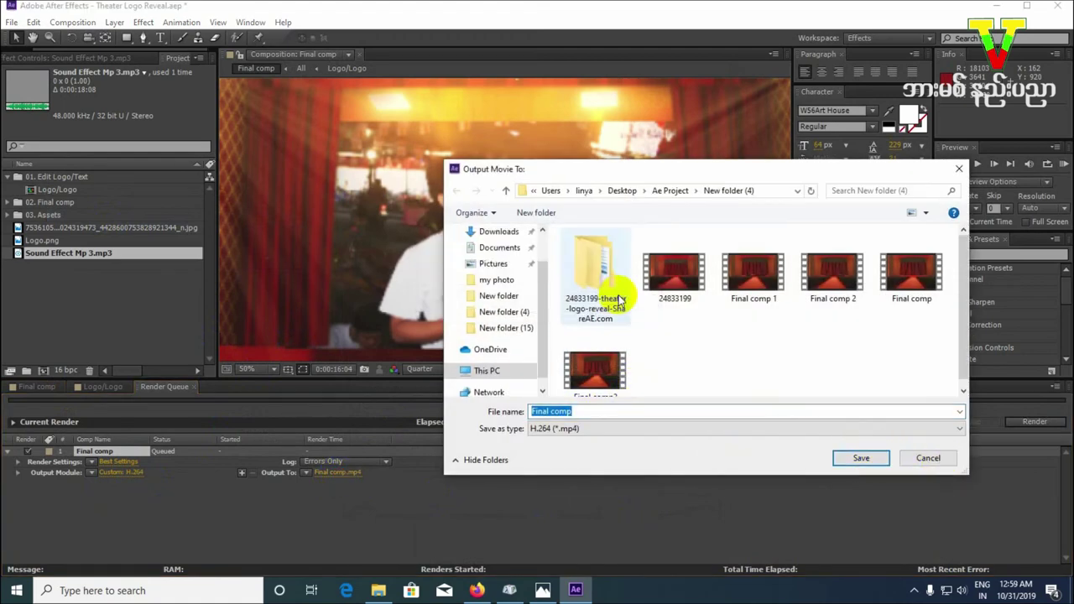
click(927, 458)
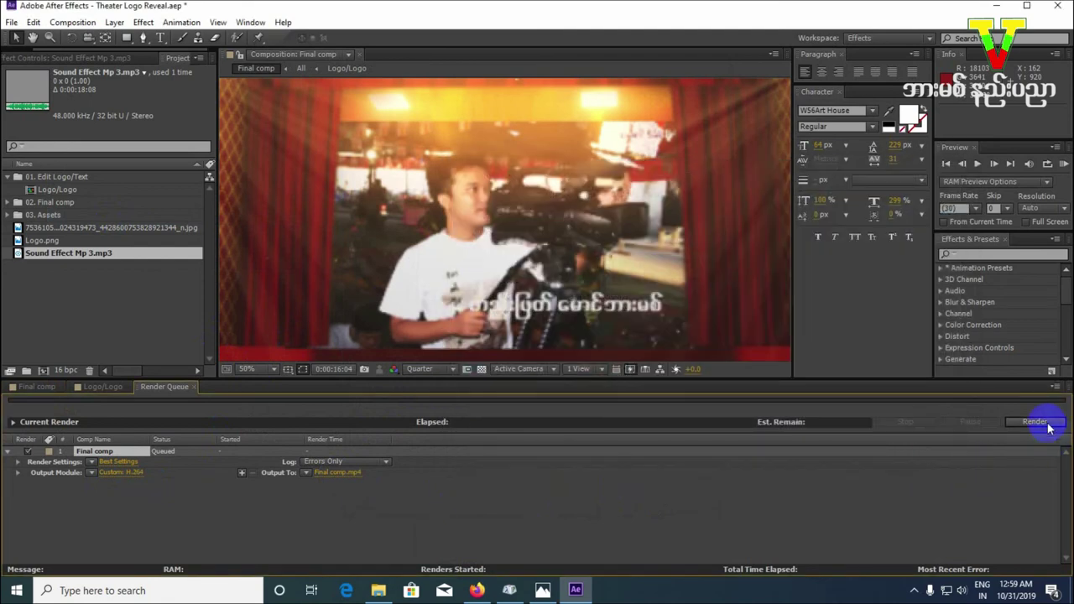